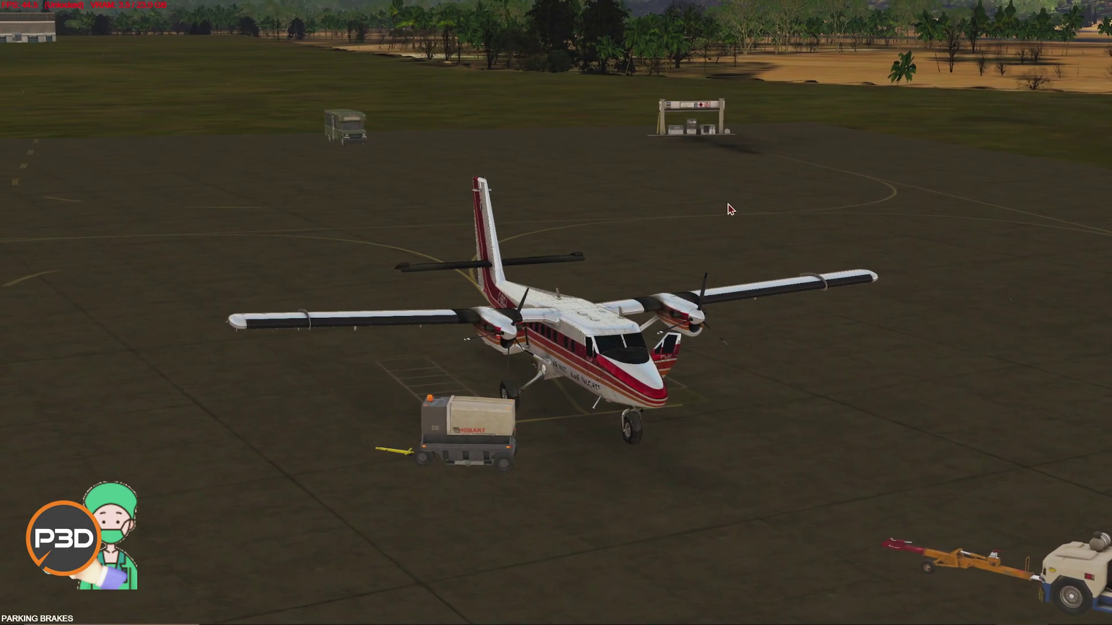
{"action": "left_click_drag", "start_coordinate": [576, 308], "coordinate": [493, 364]}
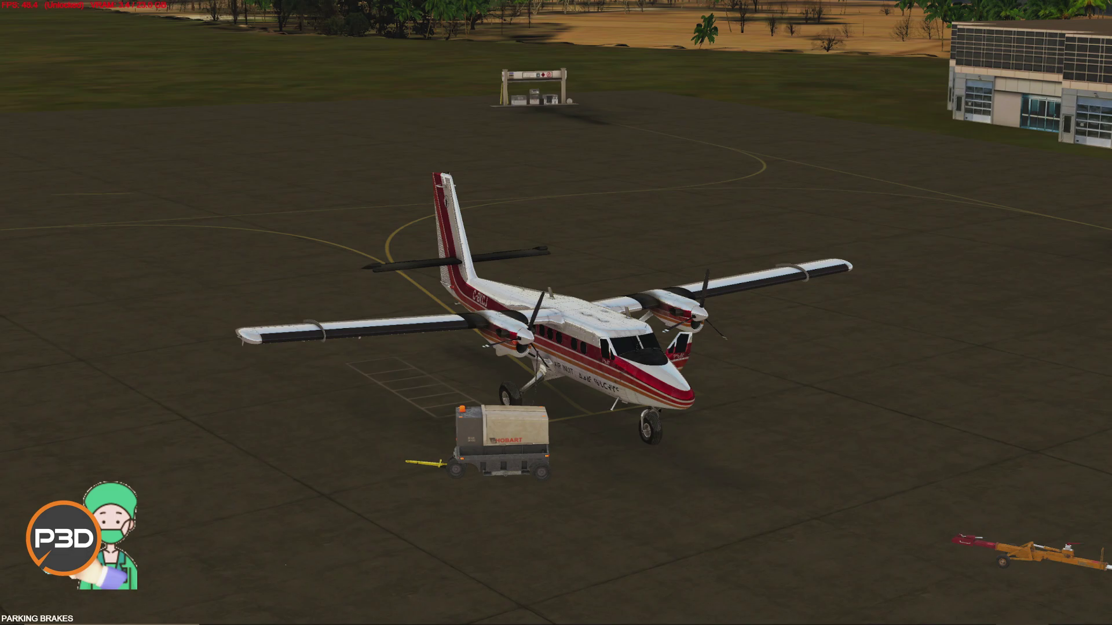
{"action": "right_click", "coordinate": [554, 223]}
{"action": "mouse_move", "coordinate": [666, 244]}
{"action": "left_click", "coordinate": [745, 237]}
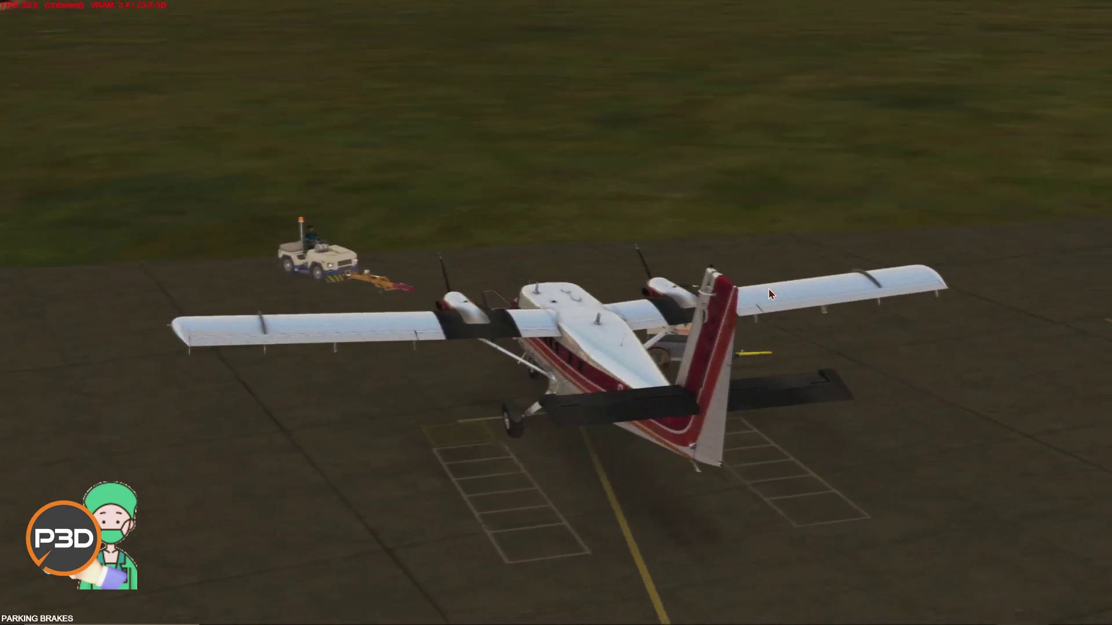
{"action": "scroll", "coordinate": [769, 290], "scroll_direction": "down", "scroll_amount": 5}
{"action": "scroll", "coordinate": [769, 291], "scroll_direction": "up", "scroll_amount": 5}
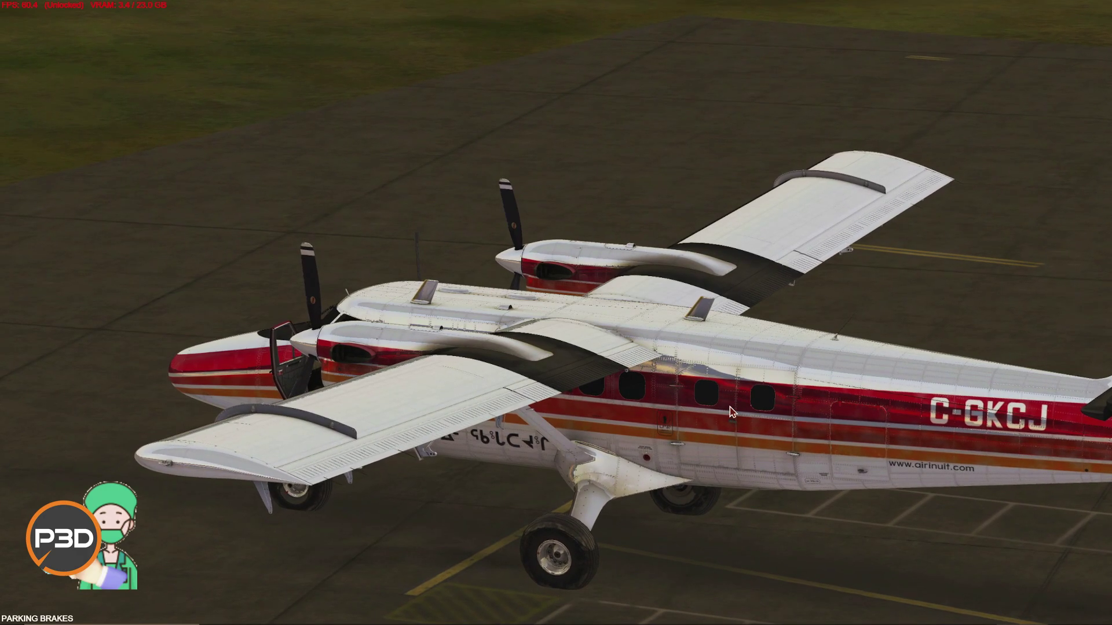
Step: Open the aircraft's service door, rear cargo door and passenger door in the DHC-6 configuration page
{"action": "key", "text": "shift+2"}
{"action": "left_click", "coordinate": [47, 183]}
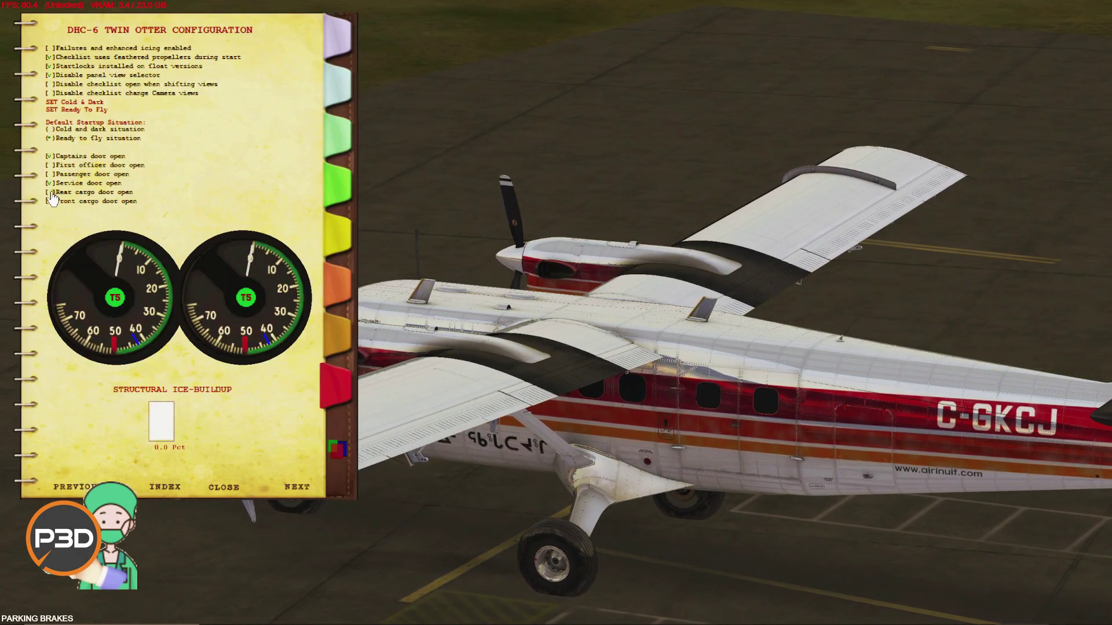
{"action": "left_click", "coordinate": [46, 193]}
{"action": "left_click", "coordinate": [222, 488]}
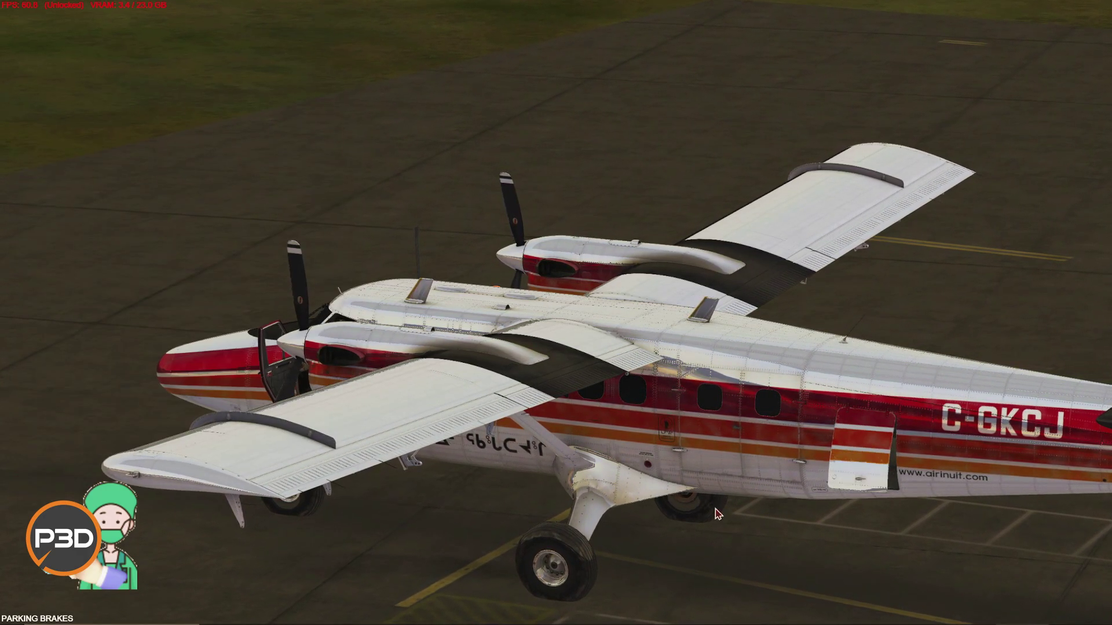
{"action": "key", "text": "shift+2"}
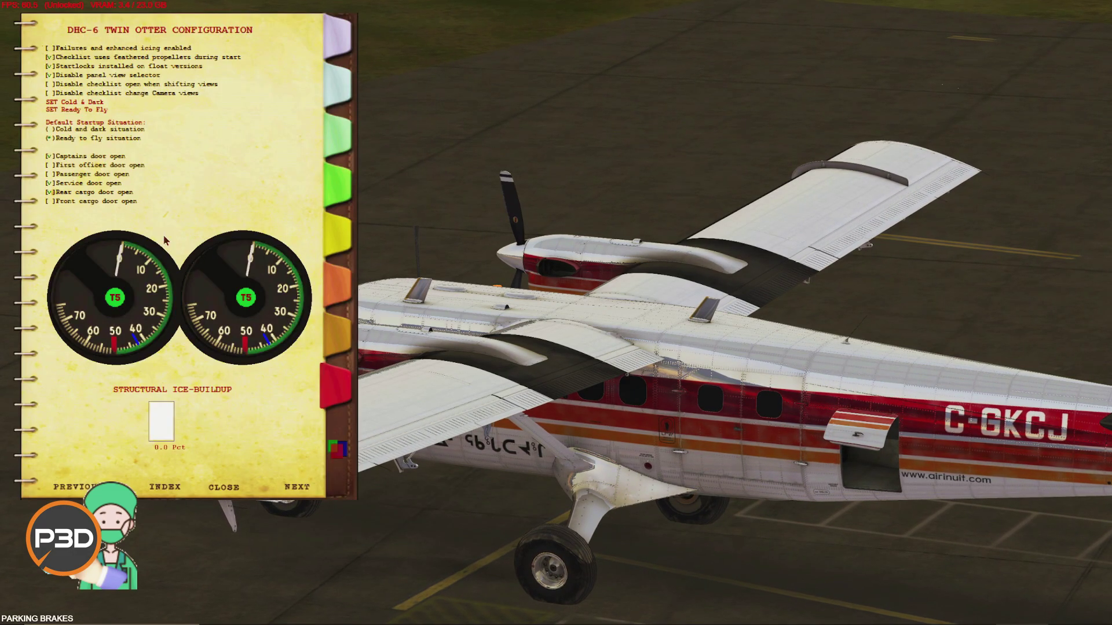
{"action": "left_click", "coordinate": [49, 175]}
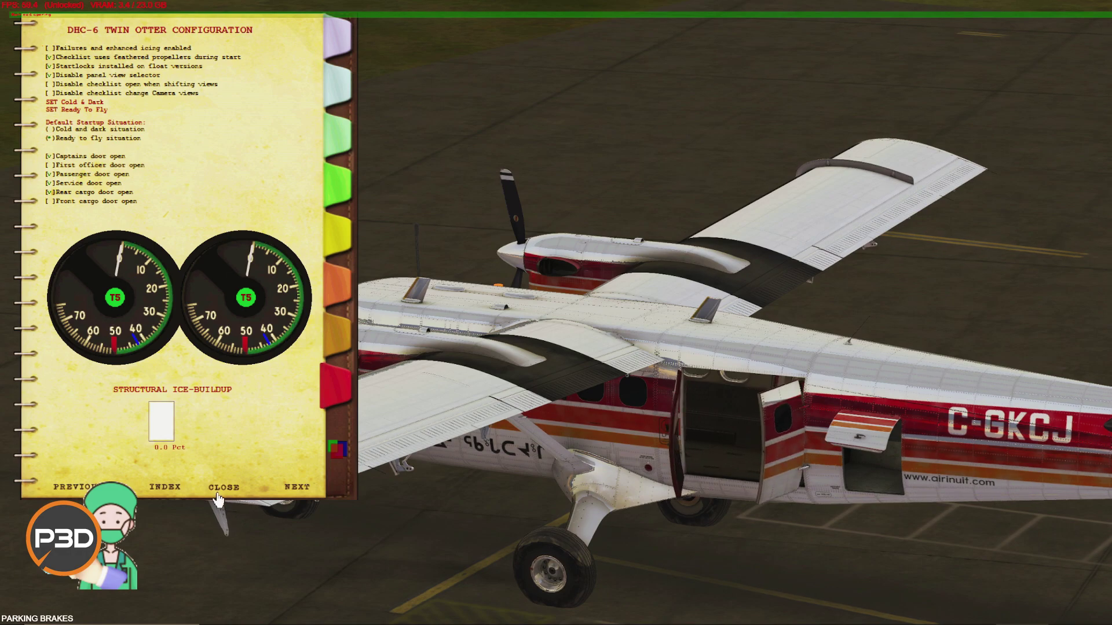
{"action": "left_click", "coordinate": [223, 488]}
Step: Examine the opened doors on both sides of the Twin Otter, from far away and close up
{"action": "left_click_drag", "start_coordinate": [664, 500], "coordinate": [390, 496]}
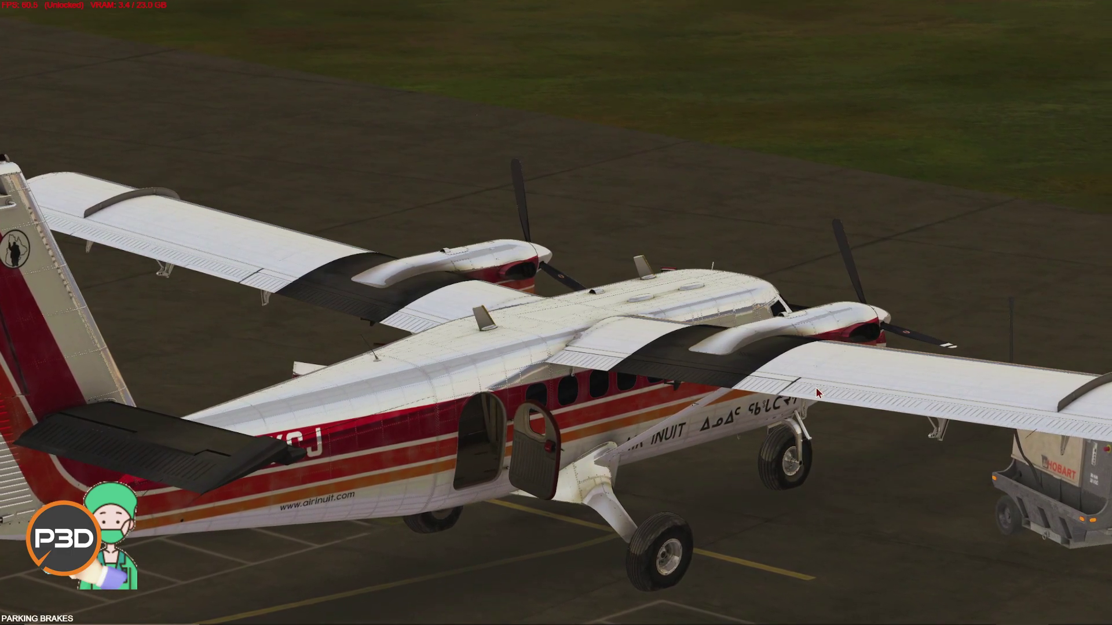
{"action": "left_click_drag", "start_coordinate": [426, 410], "coordinate": [745, 502]}
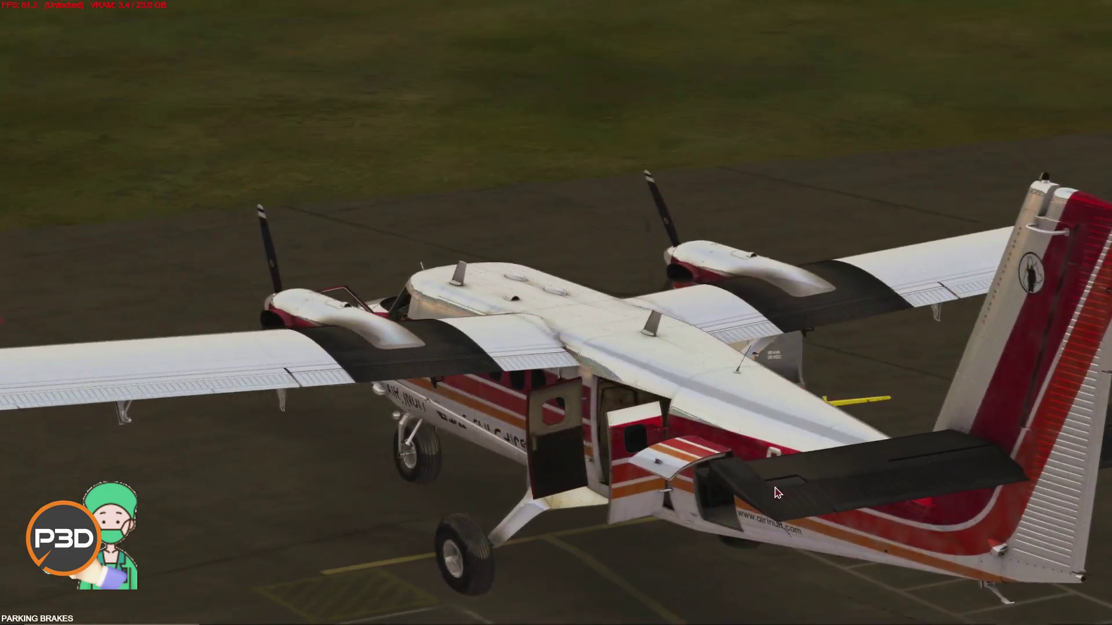
{"action": "left_click_drag", "start_coordinate": [502, 377], "coordinate": [322, 472]}
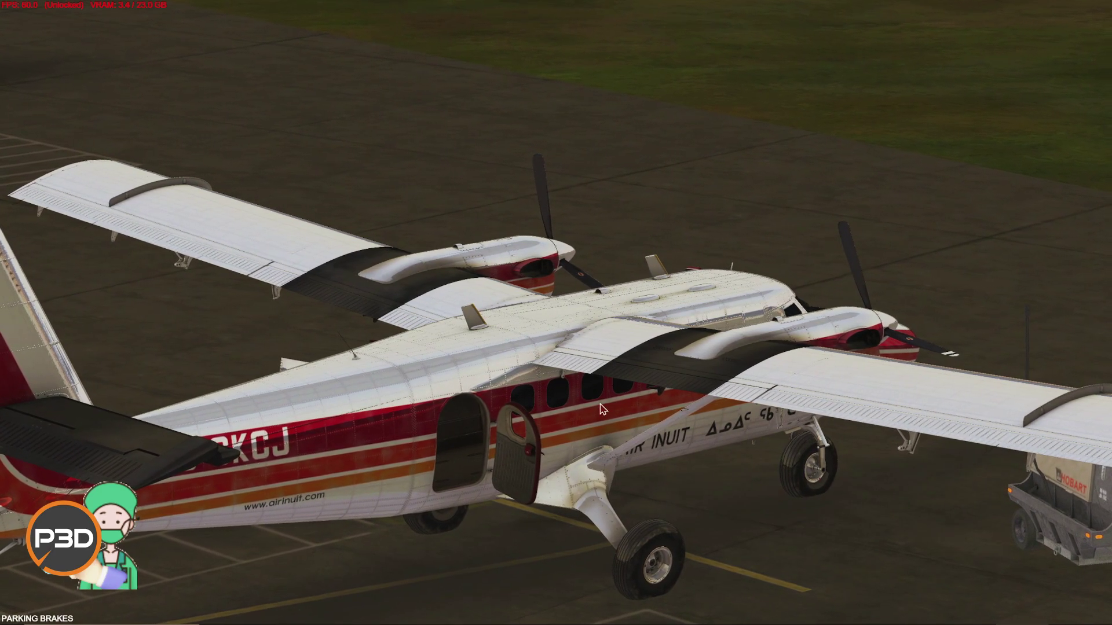
{"action": "scroll", "coordinate": [601, 403], "scroll_direction": "down", "scroll_amount": 8}
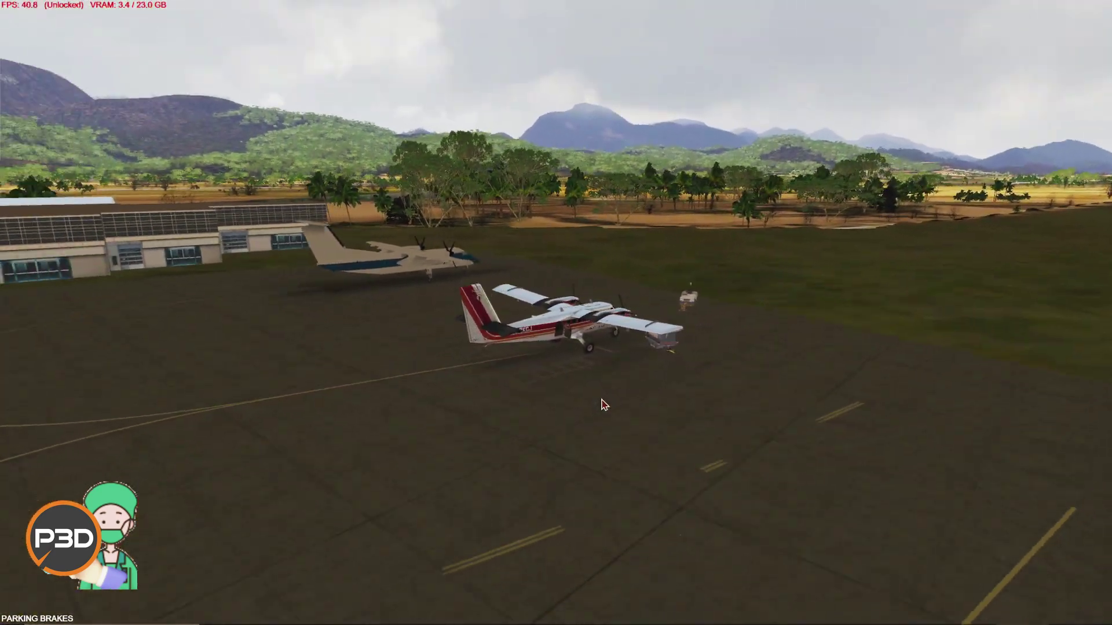
{"action": "left_click_drag", "start_coordinate": [601, 400], "coordinate": [709, 386]}
{"action": "scroll", "coordinate": [607, 402], "scroll_direction": "up", "scroll_amount": 6}
{"action": "scroll", "coordinate": [611, 405], "scroll_direction": "up", "scroll_amount": 5}
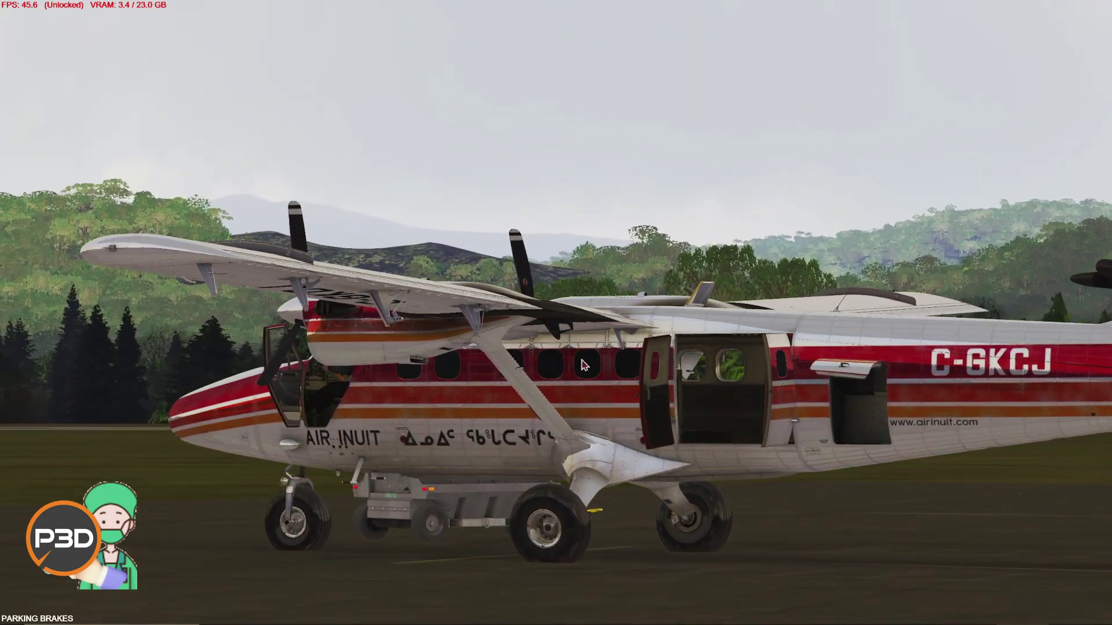
Step: Open the GSX aircraft customization for the Aerosoft_DHC6_300_TUNDRA and move its window clear of the aircraft
{"action": "key", "text": "alt"}
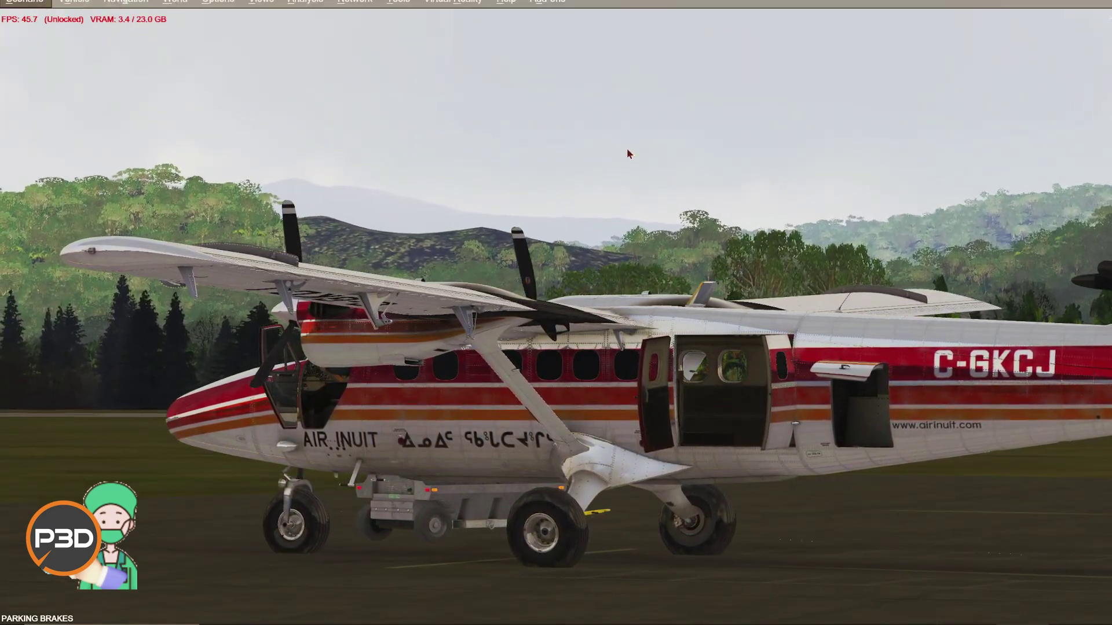
{"action": "left_click", "coordinate": [553, 2]}
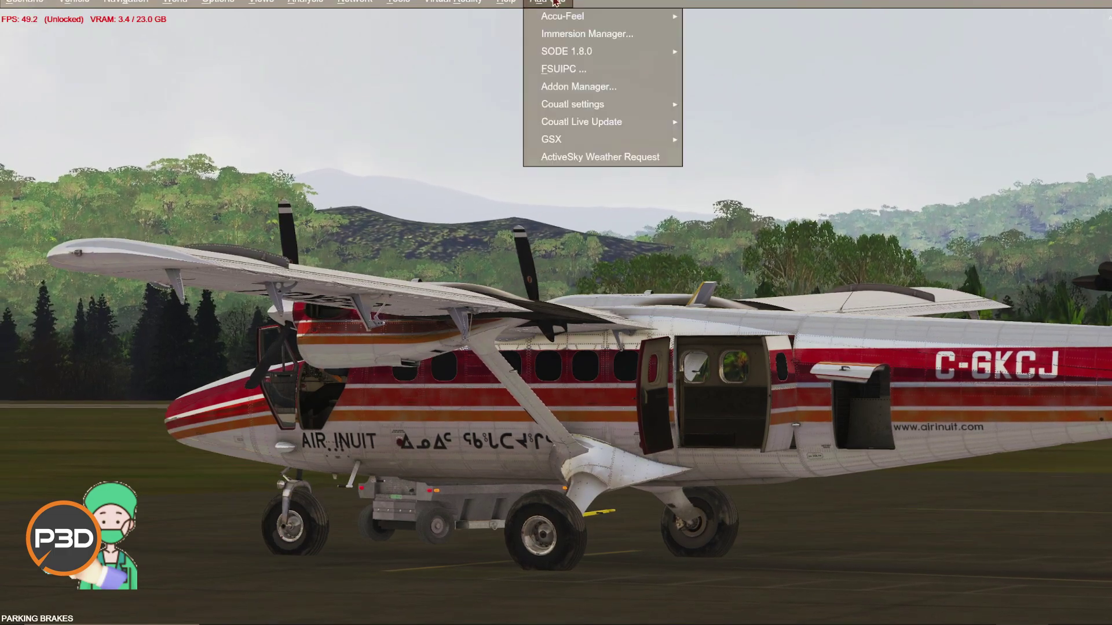
{"action": "mouse_move", "coordinate": [660, 139]}
{"action": "left_click", "coordinate": [718, 173]}
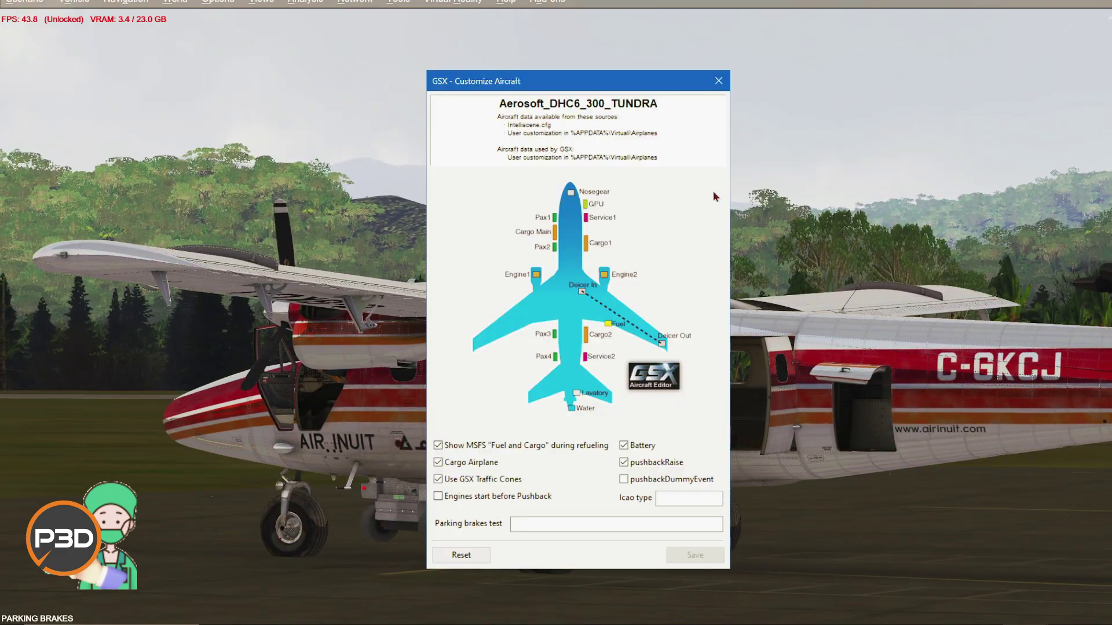
{"action": "left_click_drag", "start_coordinate": [552, 90], "coordinate": [953, 88]}
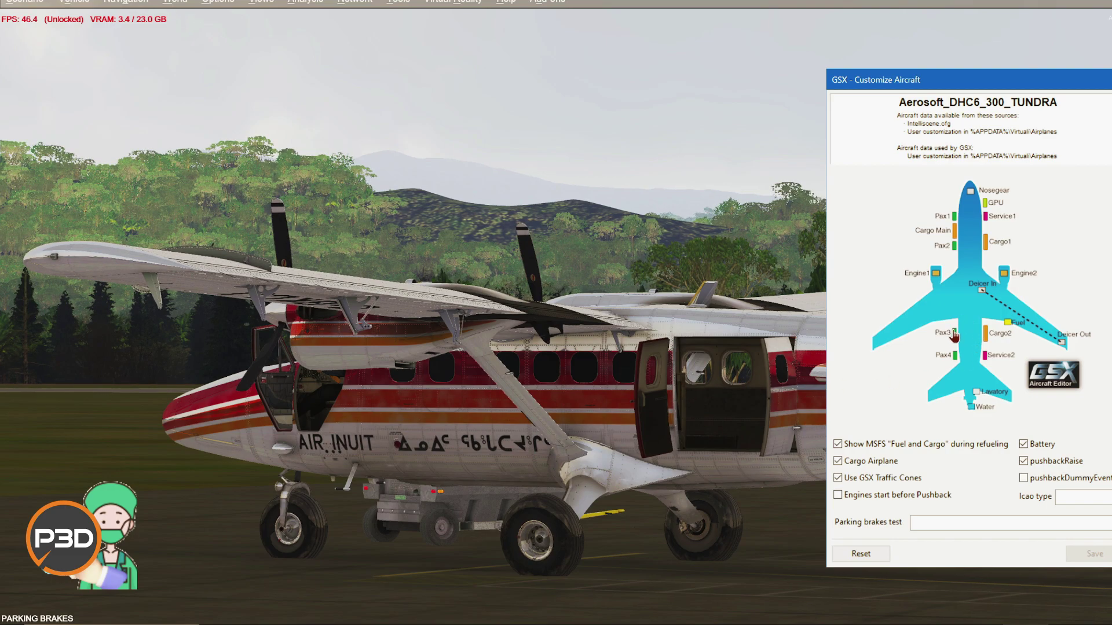
{"action": "mouse_move", "coordinate": [889, 84]}
{"action": "left_mouse_down"}
{"action": "mouse_move", "coordinate": [895, 92]}
{"action": "mouse_move", "coordinate": [879, 91]}
{"action": "left_mouse_up"}
Step: Set Passengers Door #3 to a door with custom open/close checks and customize it in the 3D editor
{"action": "left_click", "coordinate": [945, 346]}
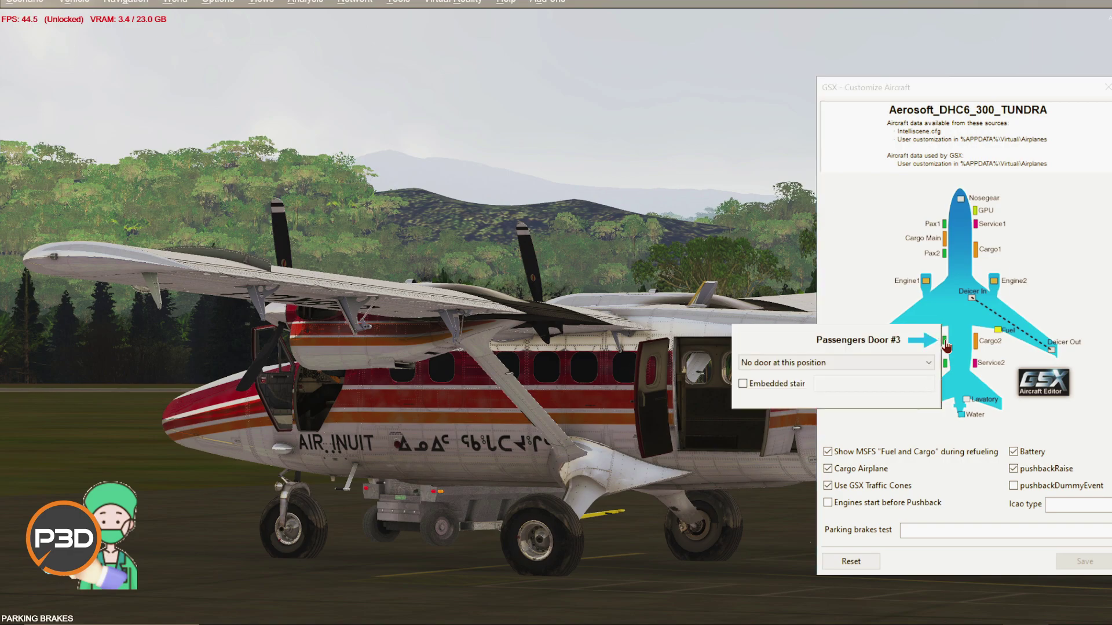
{"action": "left_click", "coordinate": [804, 367]}
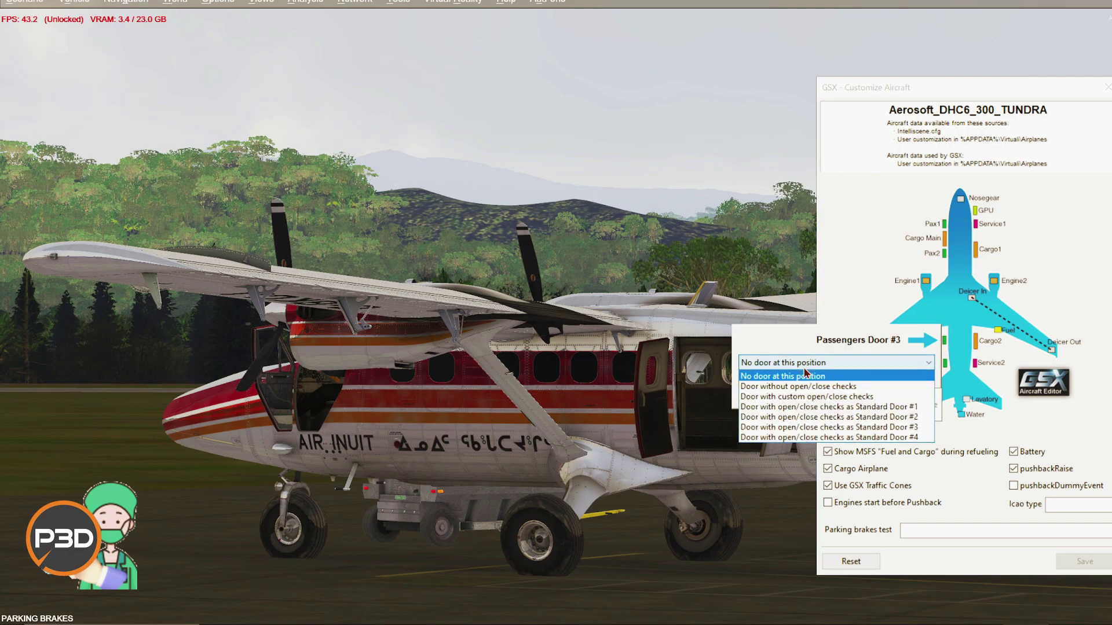
{"action": "left_click", "coordinate": [809, 398]}
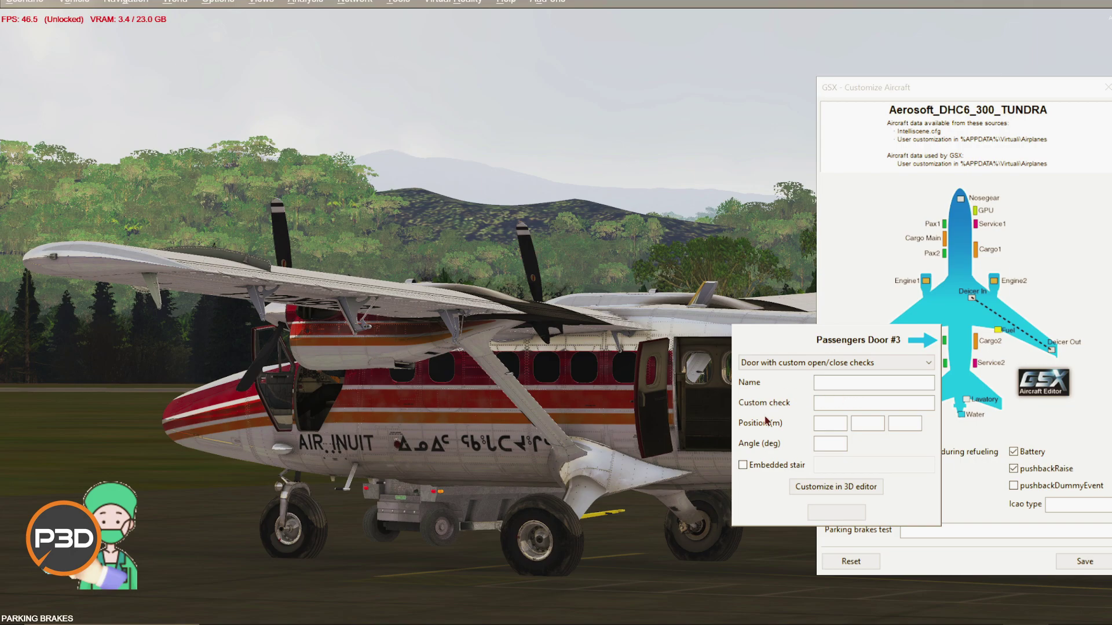
{"action": "left_click", "coordinate": [827, 487]}
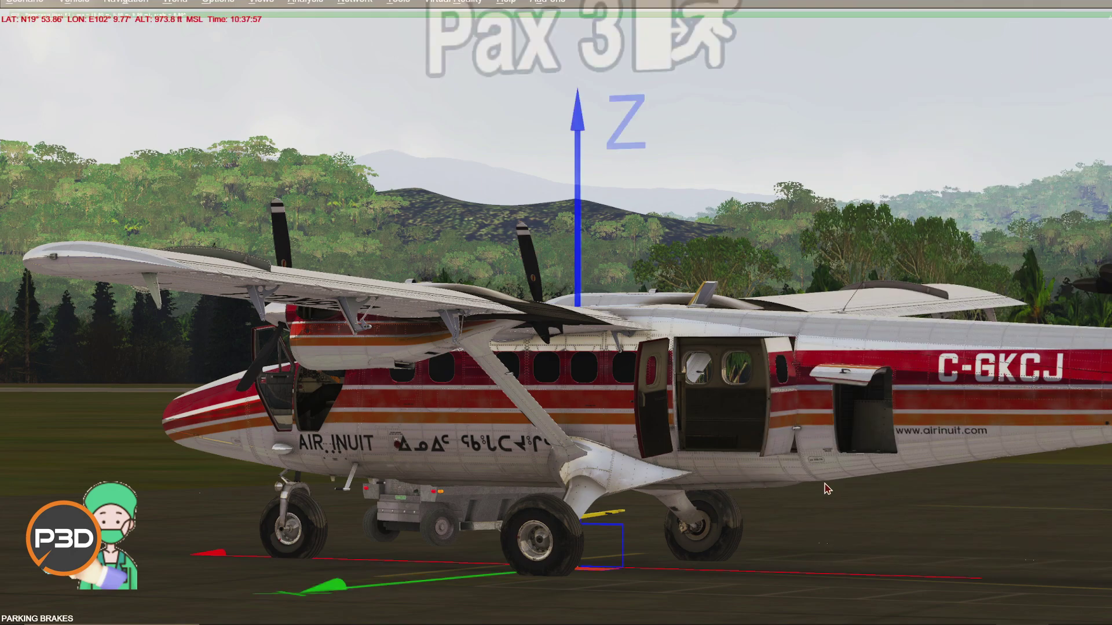
Step: Move the Pax 3 marker aft along the fuselage until it stands beside the open rear passenger door
{"action": "key", "text": "KP_2"}
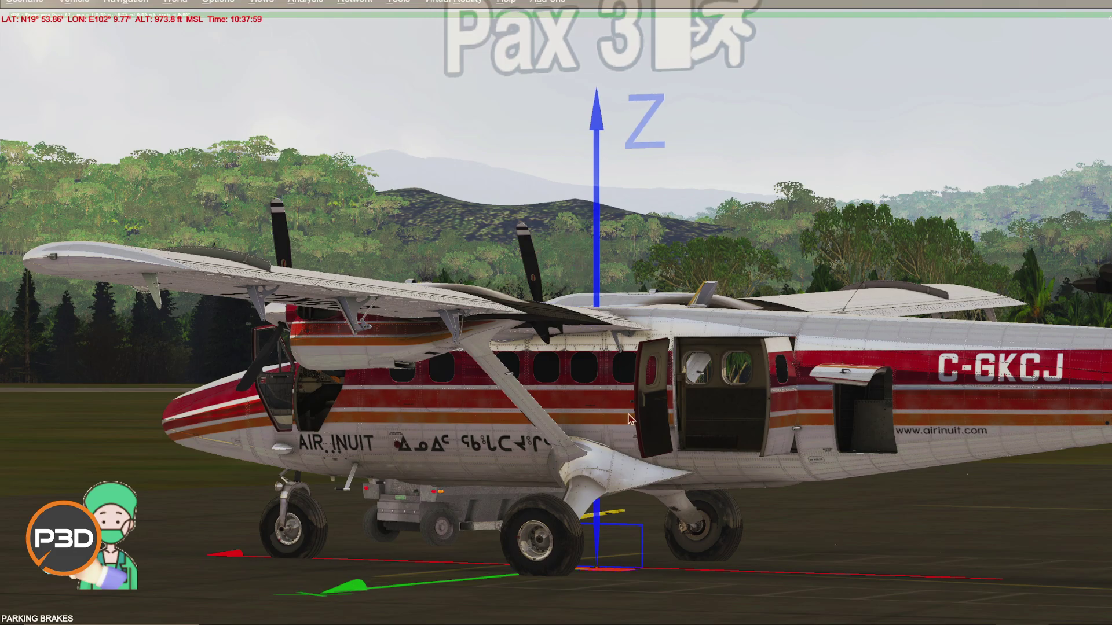
{"action": "key", "text": "KP_2"}
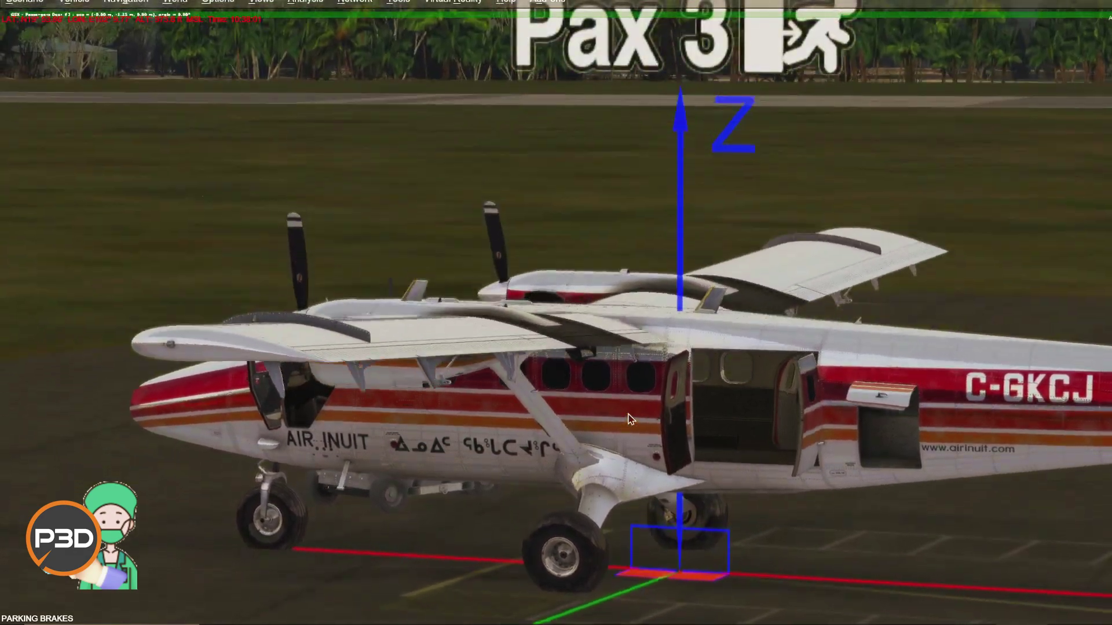
{"action": "key", "text": "KP_2"}
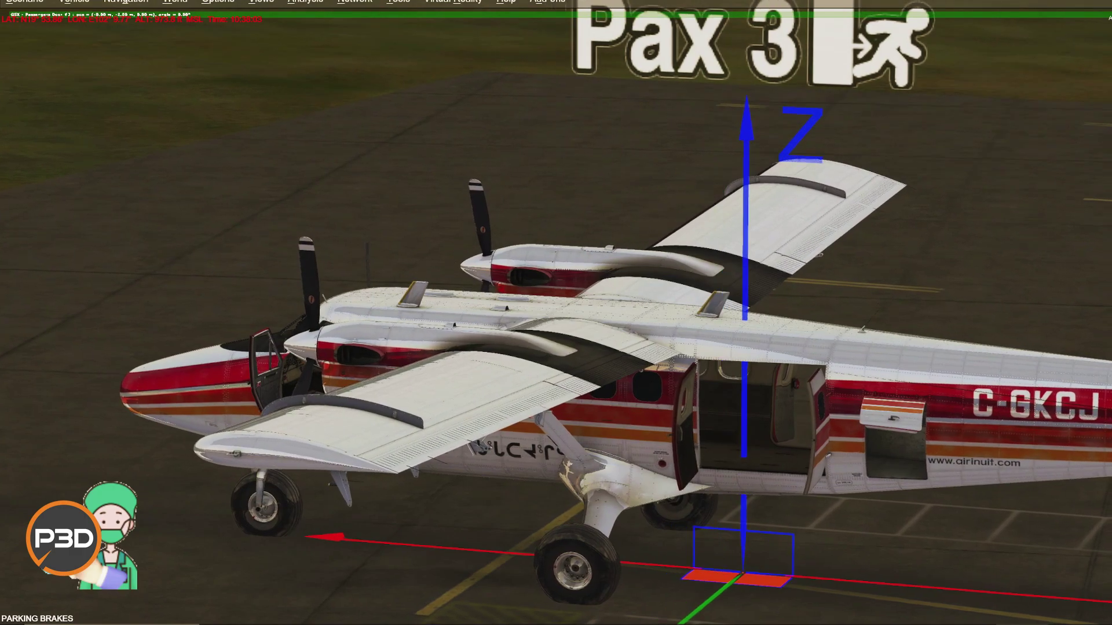
{"action": "key", "text": "KP_4"}
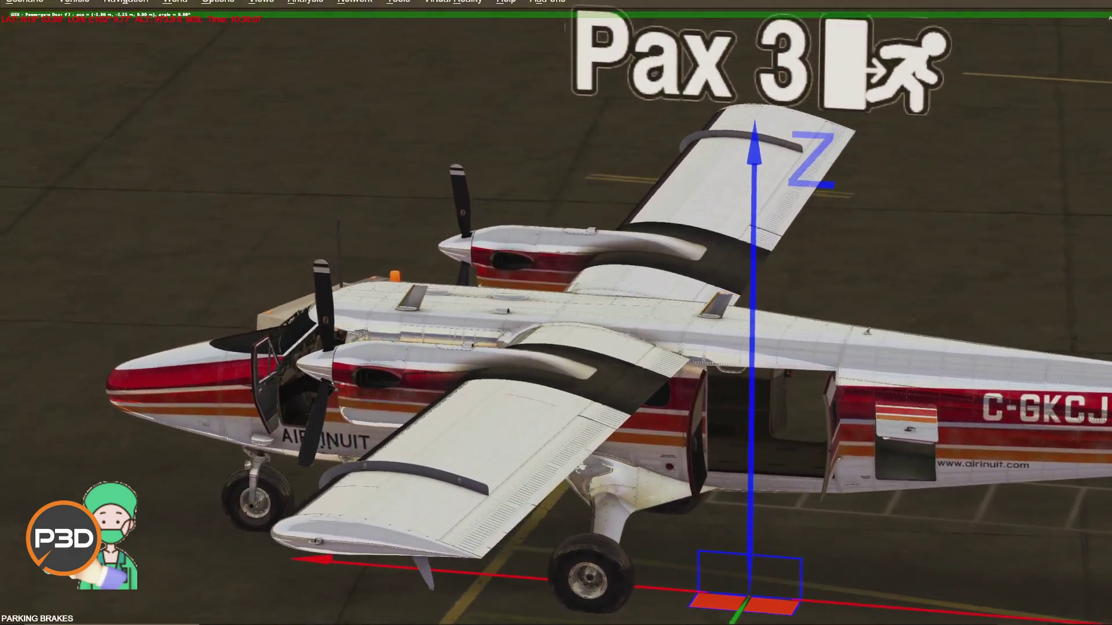
{"action": "key", "text": "KP_6"}
{"action": "key", "text": "KP_6"}
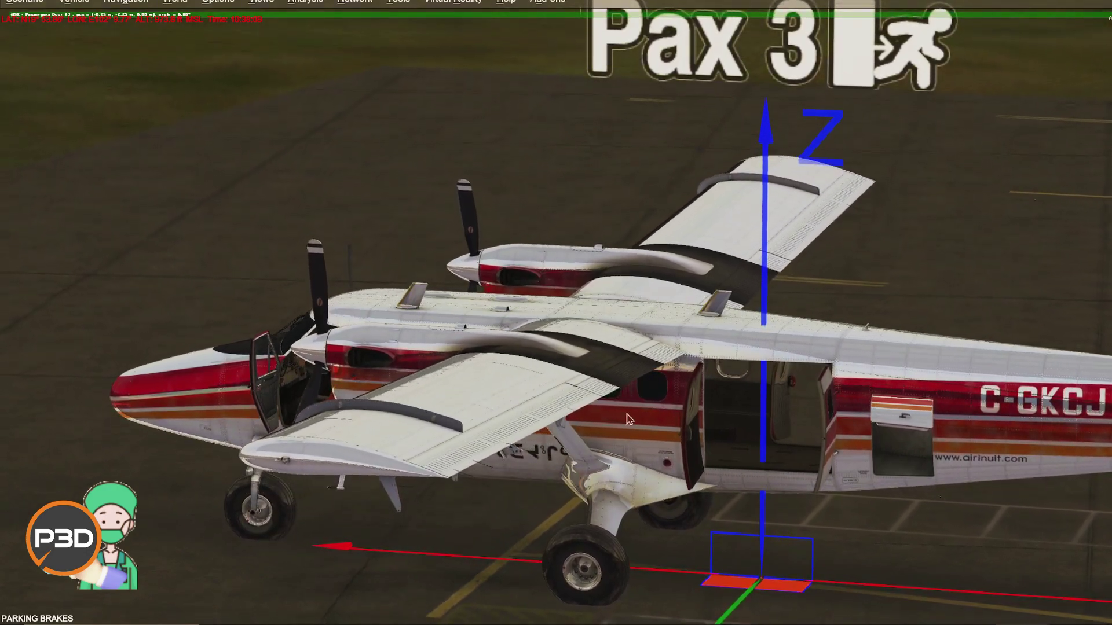
Step: Rotate the Pax 3 marker slightly and raise it to the sill of the rear passenger door
{"action": "key", "text": "KP_Add"}
{"action": "key", "text": "Page_Up"}
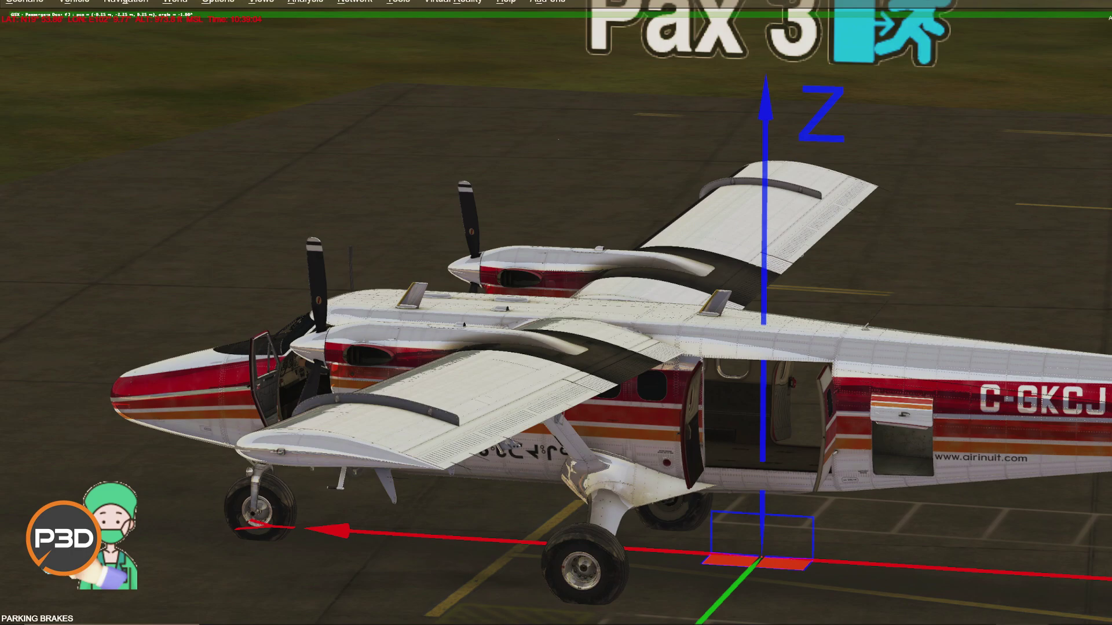
{"action": "key", "text": "Page_Up"}
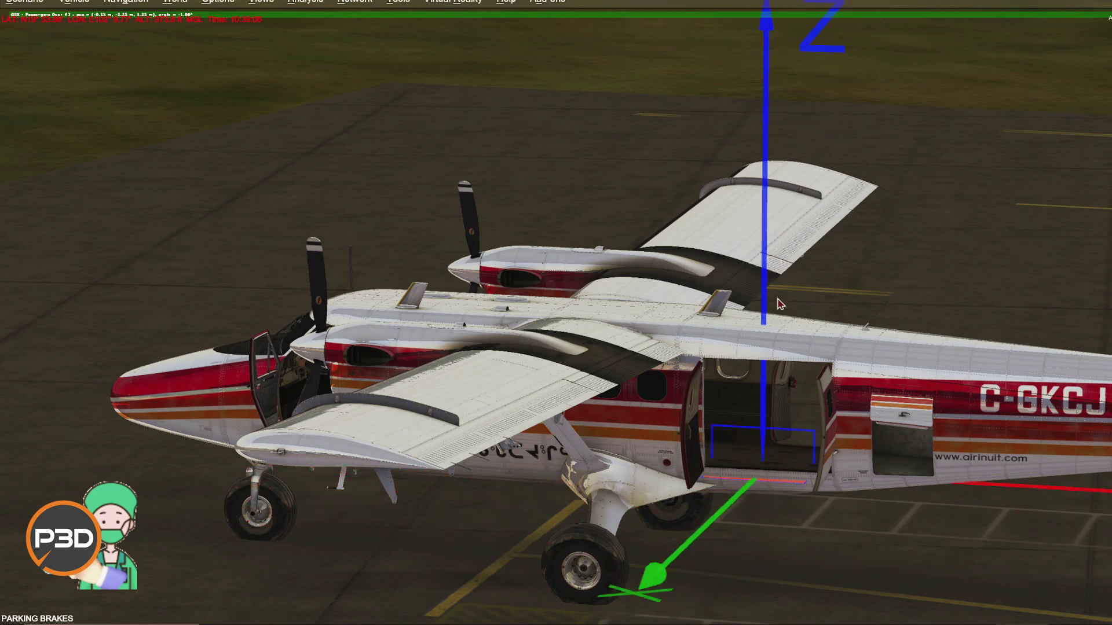
{"action": "key", "text": "shift+Return"}
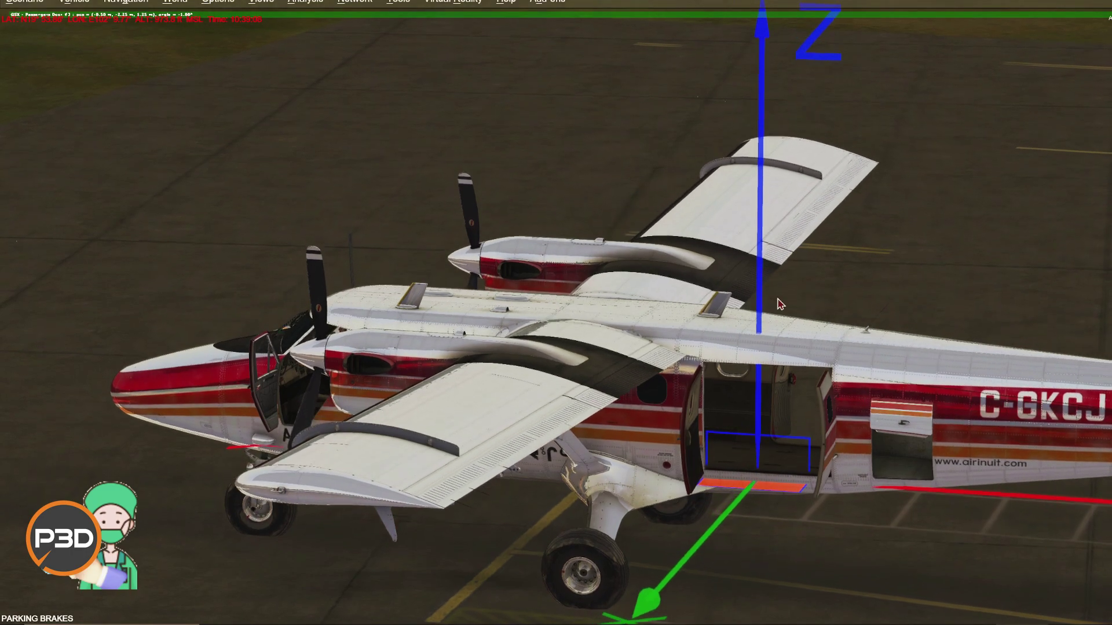
Step: Fine-tune the Pax 3 marker so it sits against the rear passenger door opening, checking it from above
{"action": "key", "text": "Down"}
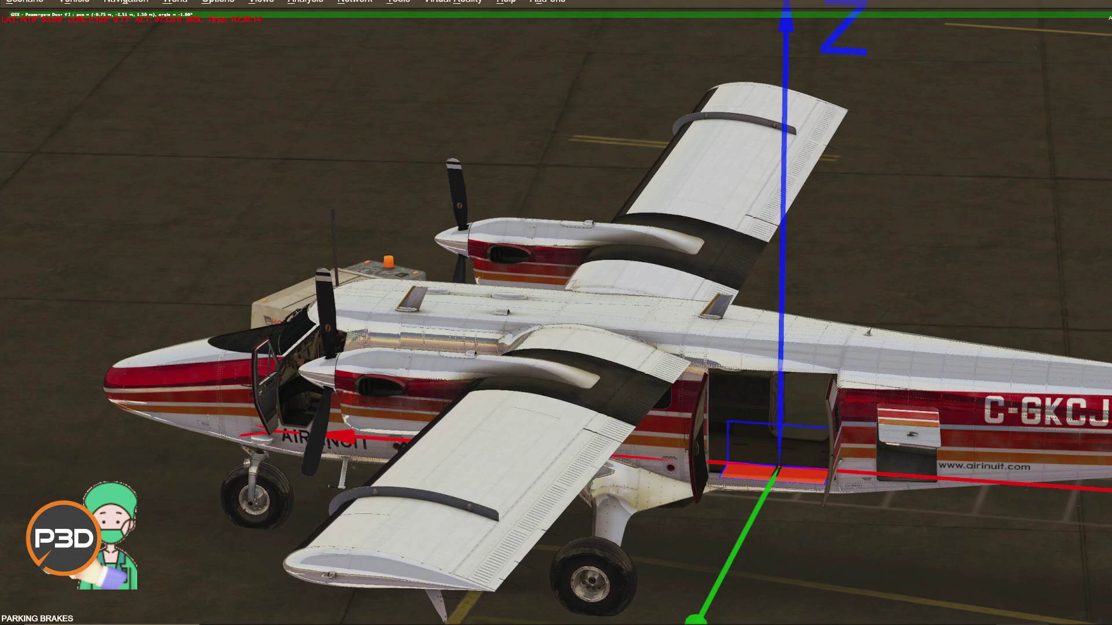
{"action": "key", "text": "Down"}
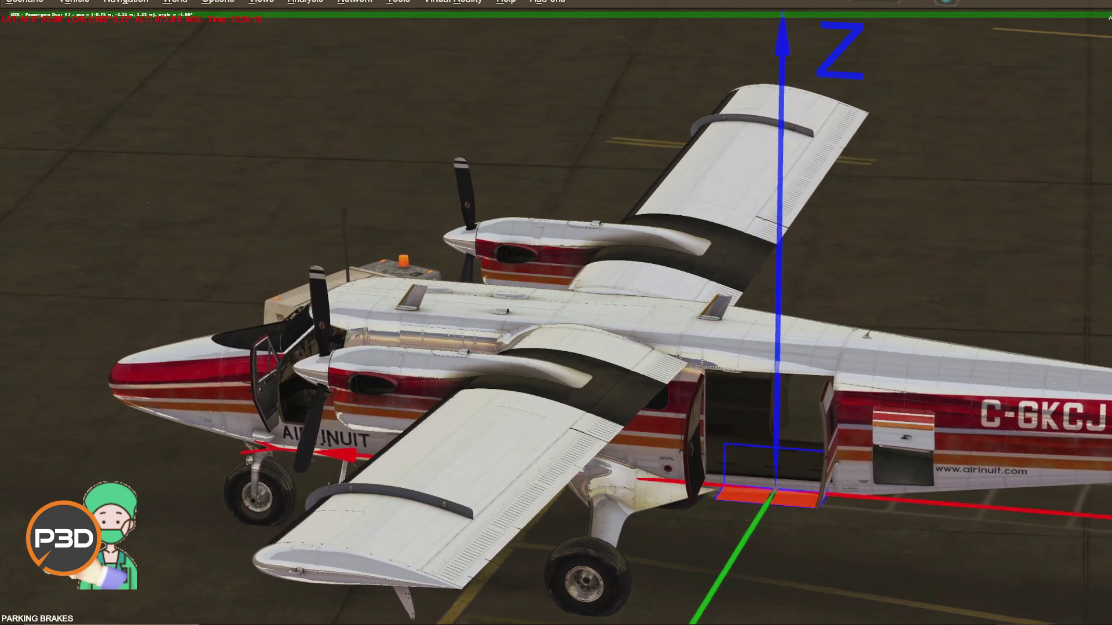
{"action": "left_click_drag", "start_coordinate": [822, 267], "coordinate": [770, 293]}
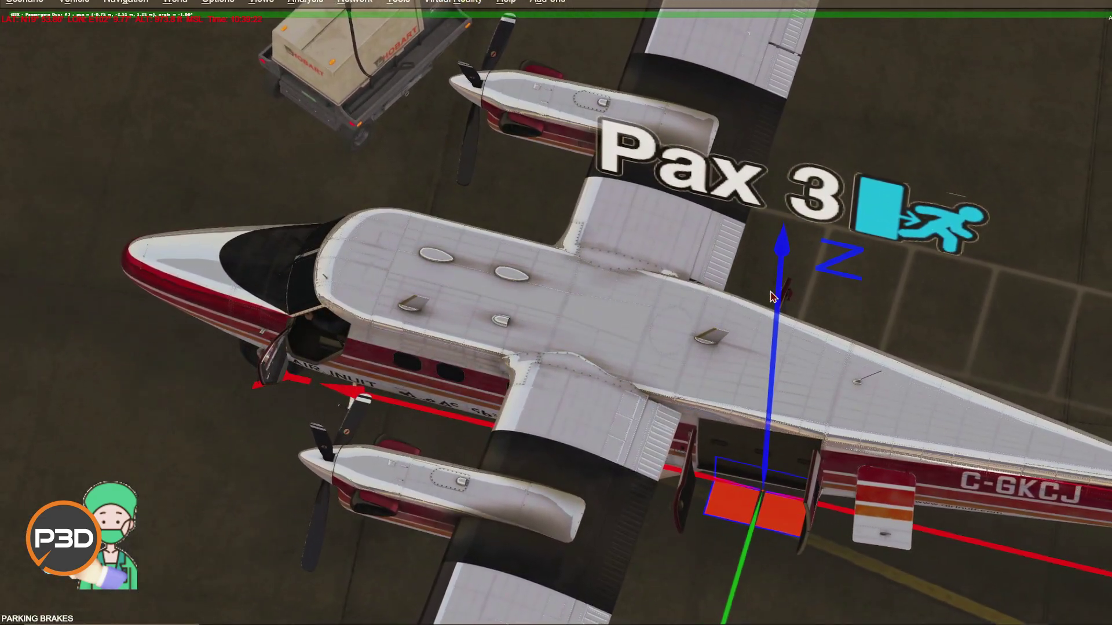
{"action": "key", "text": "Right"}
{"action": "left_click_drag", "start_coordinate": [770, 292], "coordinate": [716, 283]}
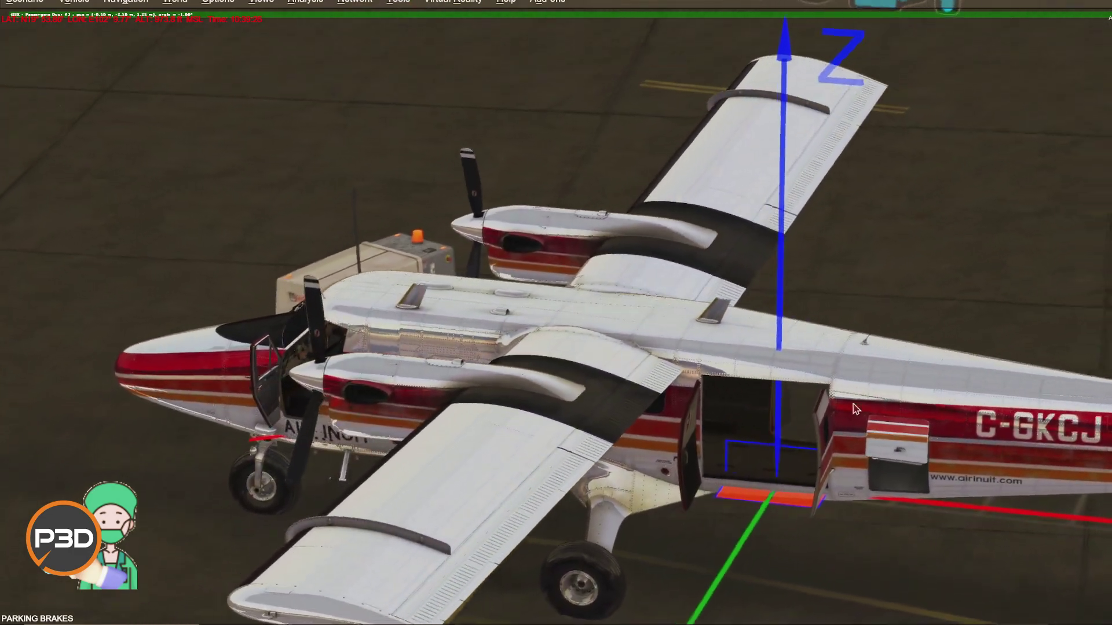
{"action": "scroll", "coordinate": [800, 329], "scroll_direction": "down", "scroll_amount": 5}
{"action": "left_click_drag", "start_coordinate": [703, 161], "coordinate": [703, 161]}
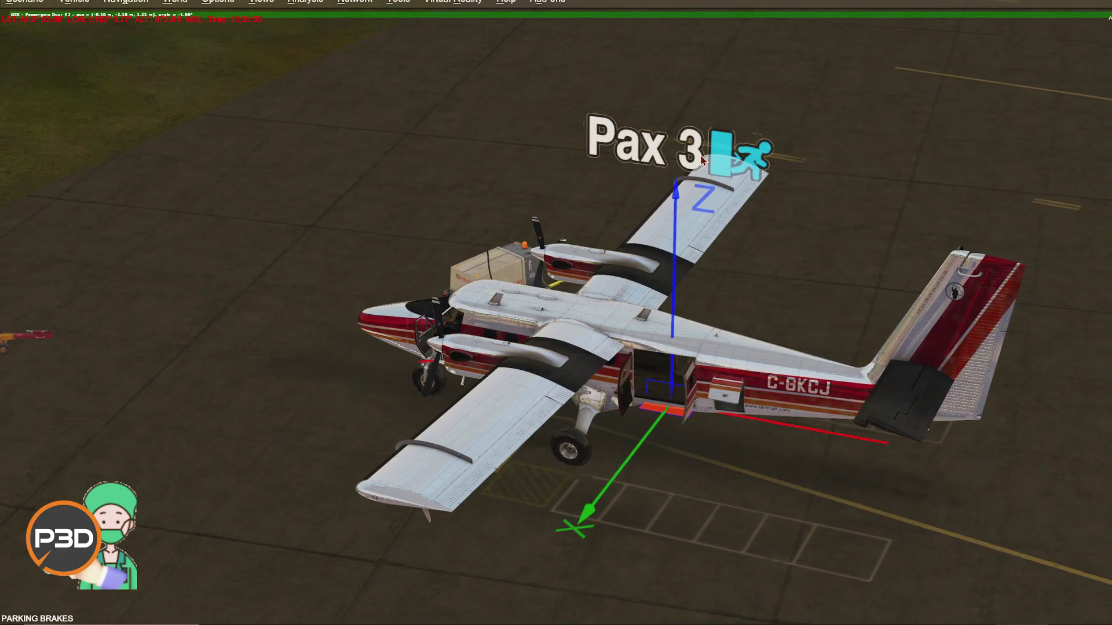
Step: Cycle through the nosegear and both engine markers to check their placement on the aircraft
{"action": "key", "text": "Tab"}
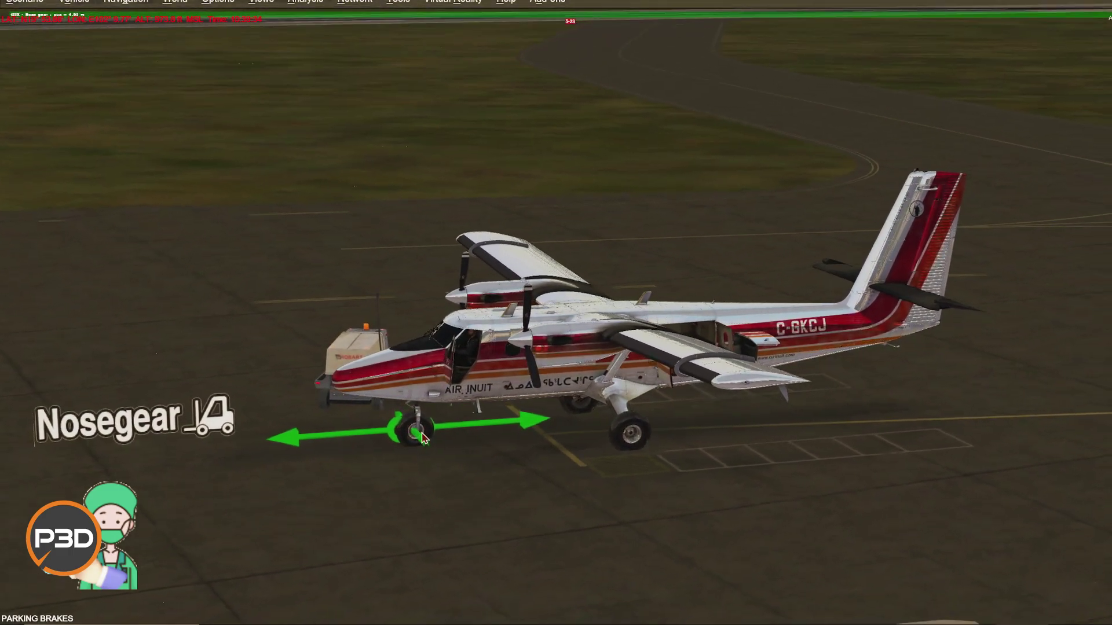
{"action": "key", "text": "Tab"}
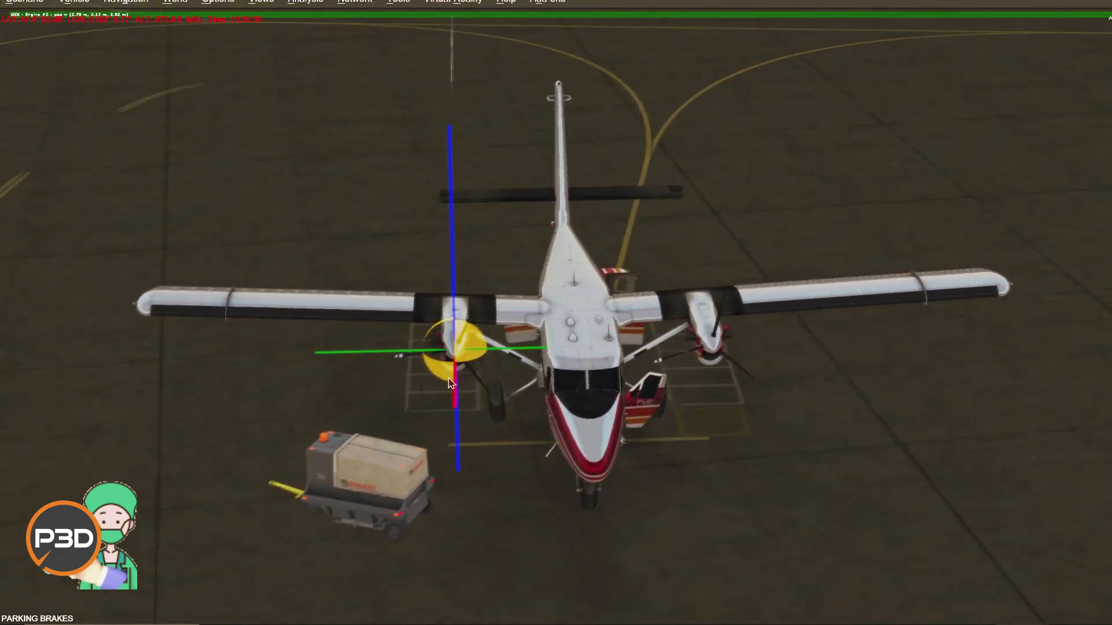
{"action": "key", "text": "Tab"}
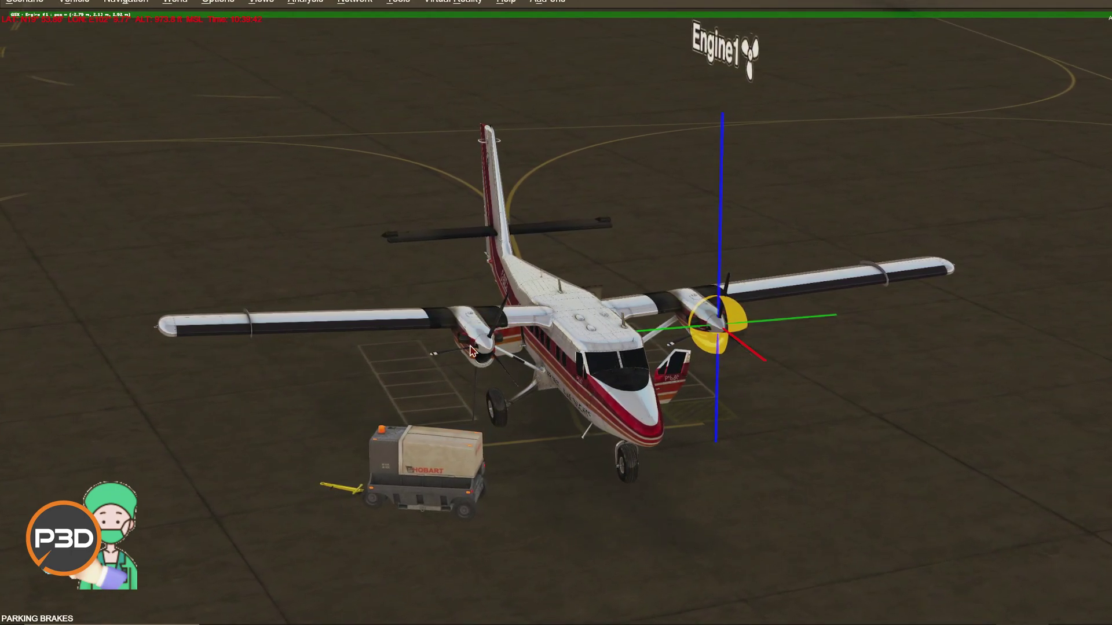
Step: Select the bypass pin marker and lower it beside the aircraft's nose, near the nosegear
{"action": "key", "text": "Tab"}
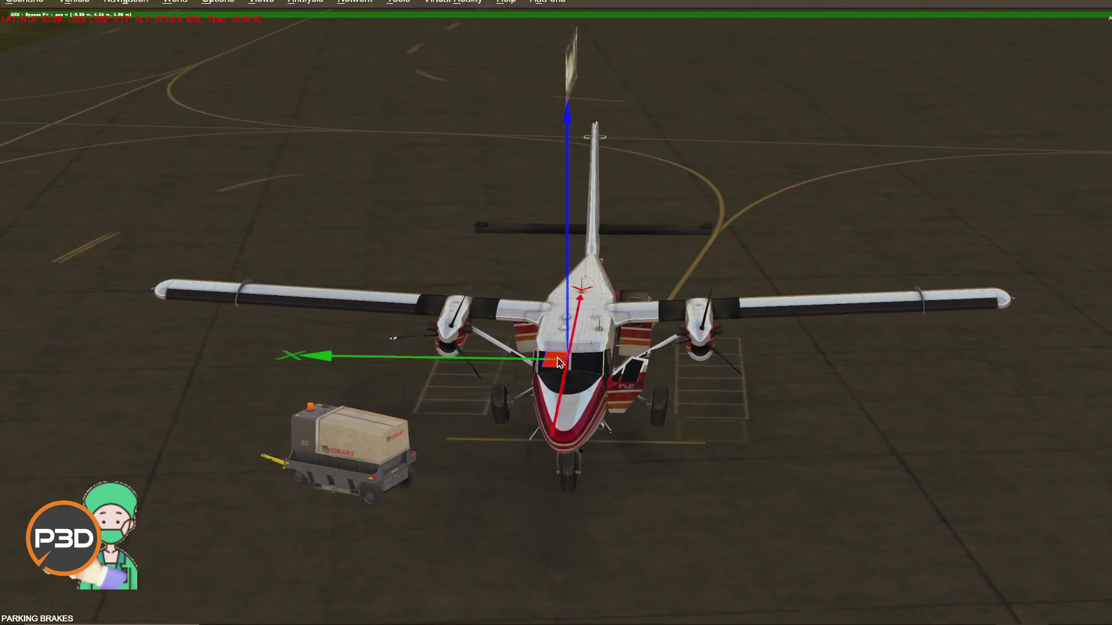
{"action": "left_click_drag", "start_coordinate": [559, 363], "coordinate": [568, 534]}
{"action": "scroll", "coordinate": [565, 516], "scroll_direction": "up", "scroll_amount": 5}
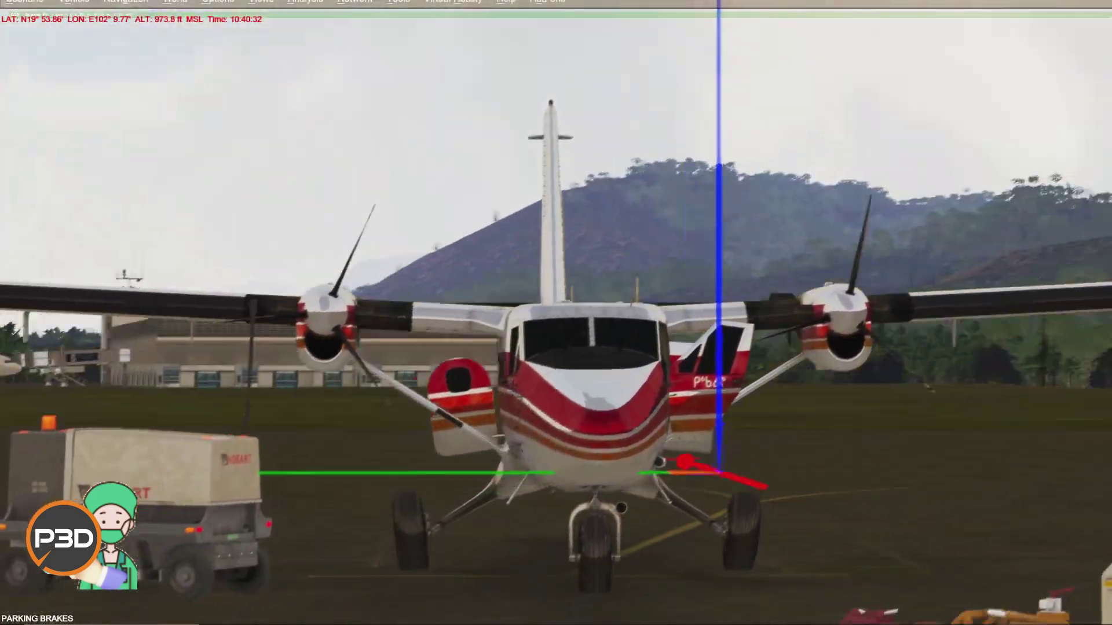
{"action": "key", "text": "Page_Down"}
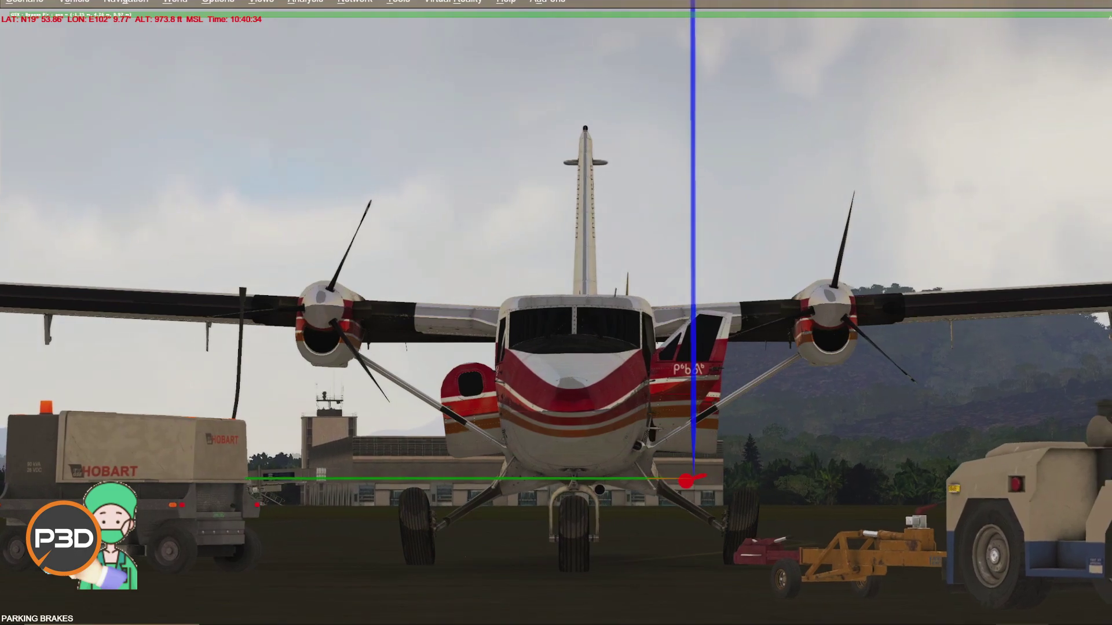